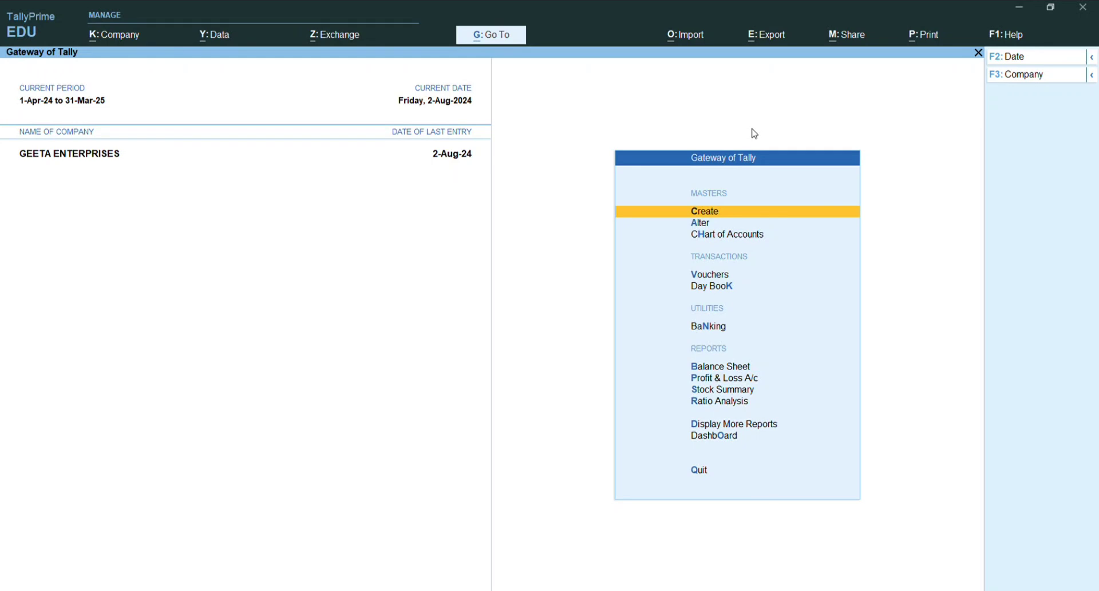
# - Open the Account Books list among the additional display reports
pyautogui.press('d')
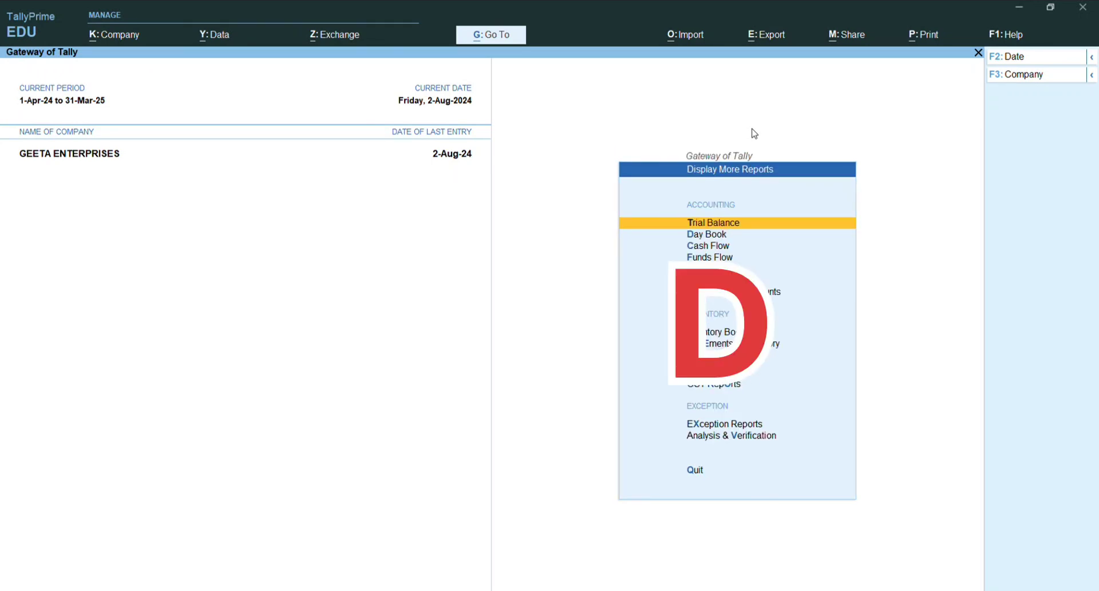
pyautogui.press('Down')
pyautogui.press('Down')
pyautogui.press('Down')
pyautogui.press('Down')
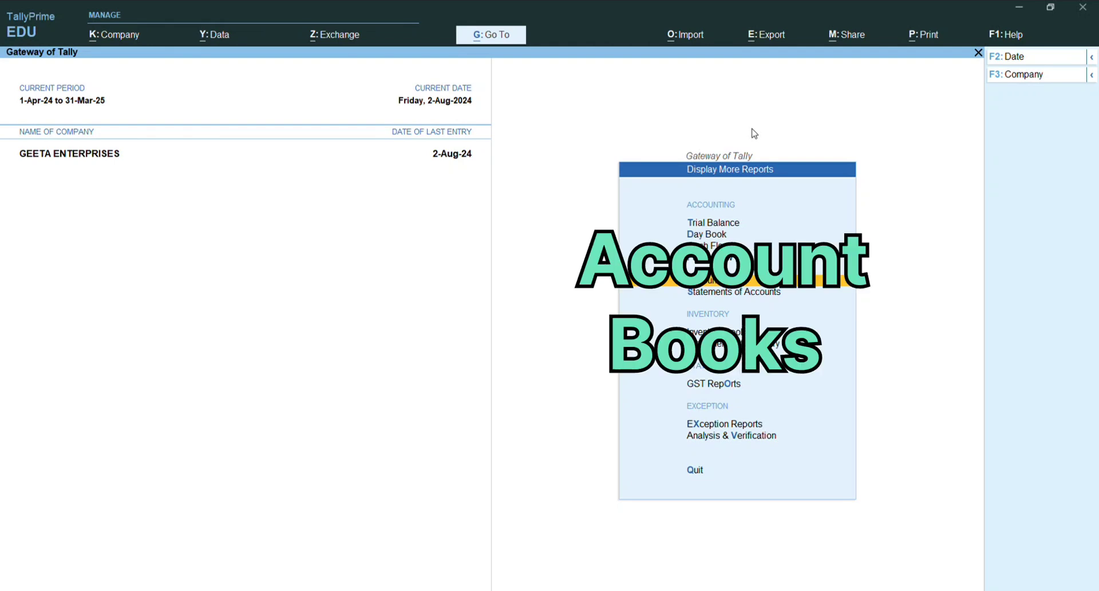
pyautogui.press('Return')
# - Open the Sales Register from the account books registers
pyautogui.press('Down')
pyautogui.press('Down')
pyautogui.press('Down')
pyautogui.press('Down')
pyautogui.press('Down')
pyautogui.press('Down')
pyautogui.press('Down')
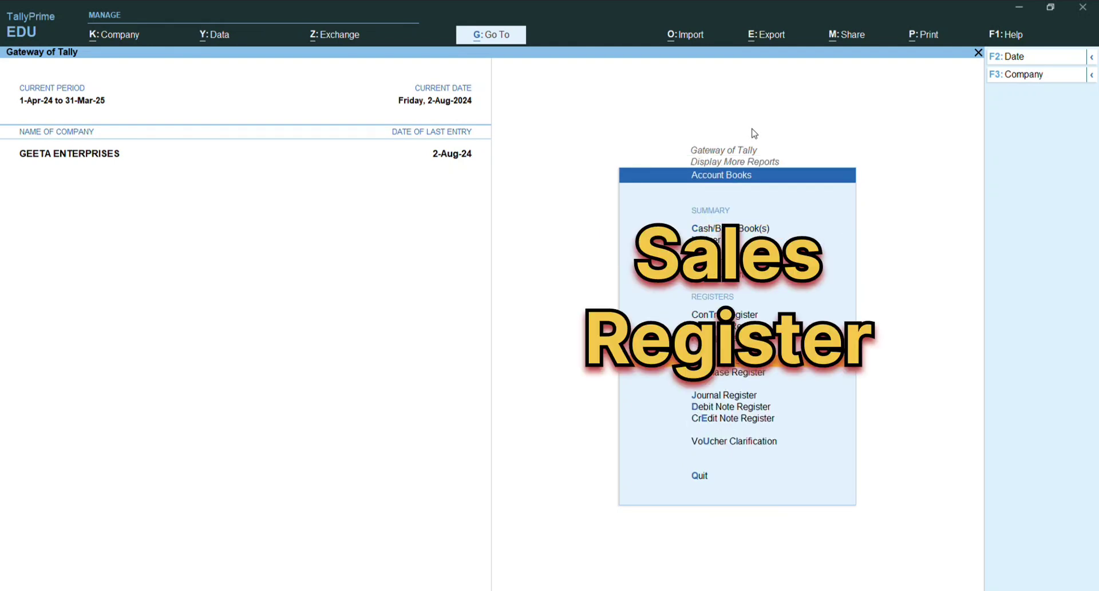
pyautogui.press('Return')
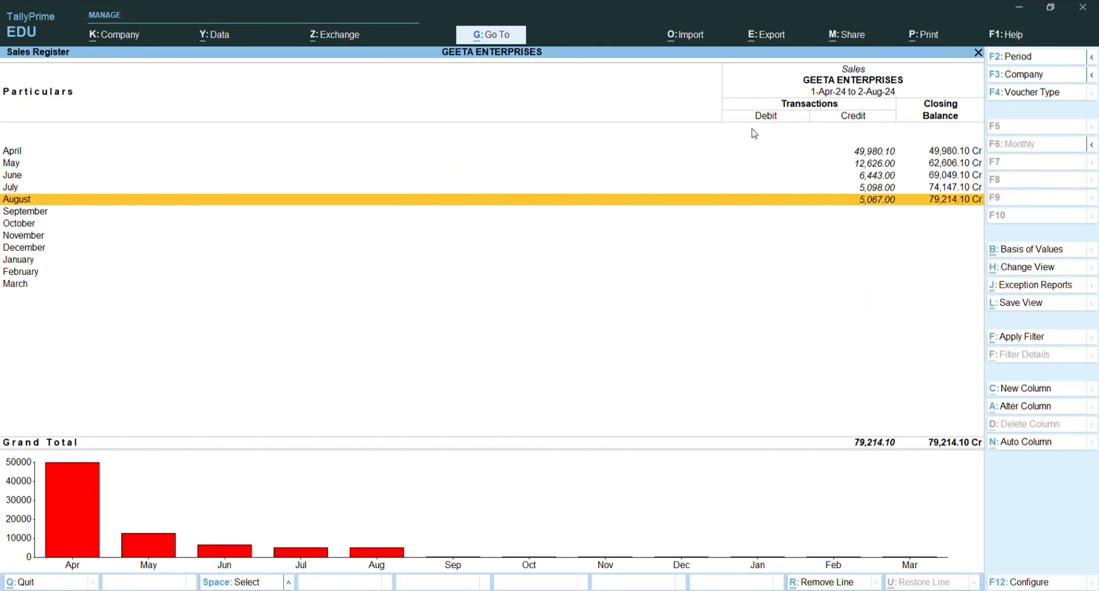
# - Open the list of sales vouchers for April from the monthly summary
pyautogui.press('Up')
pyautogui.press('Up')
pyautogui.press('Up')
pyautogui.press('Up')
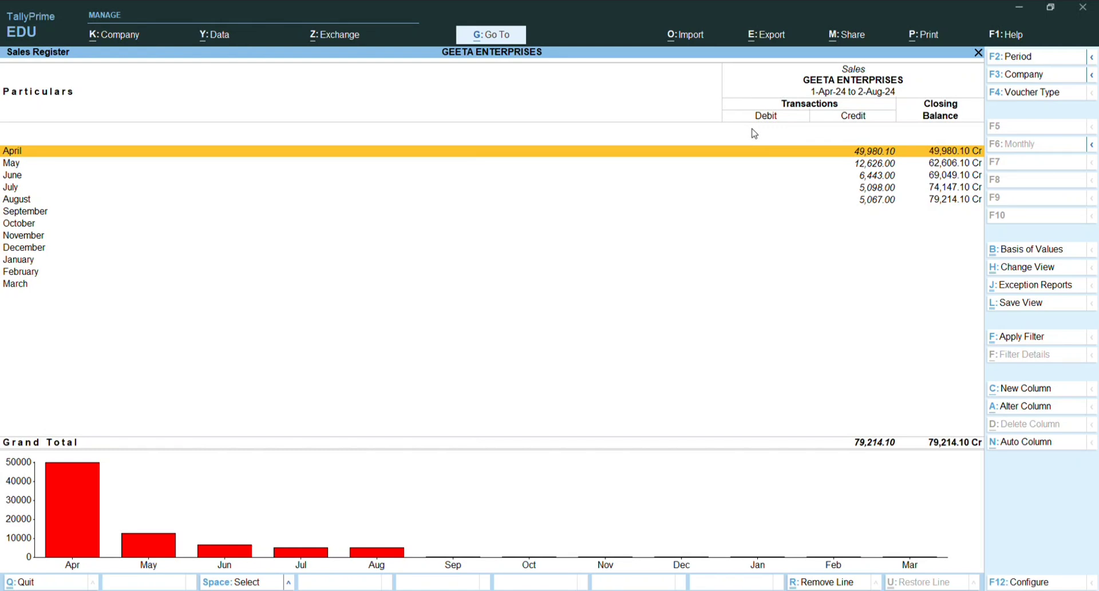
pyautogui.press('Return')
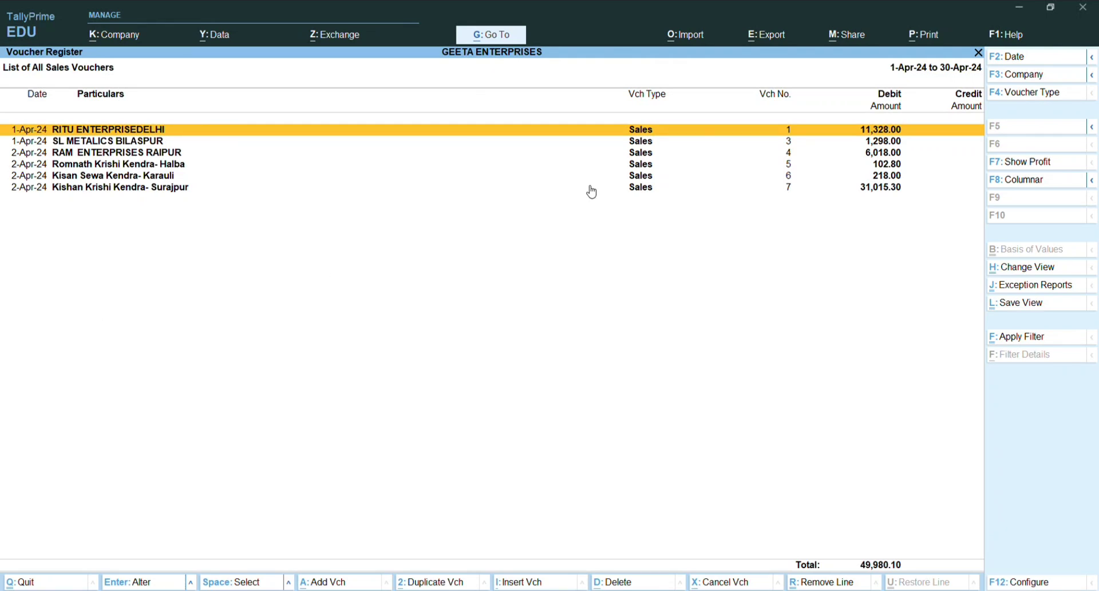
# - Display the April sales vouchers as a columnar register, accepting the existing column options and ending the extra column list without additions
pyautogui.click(1001, 182)
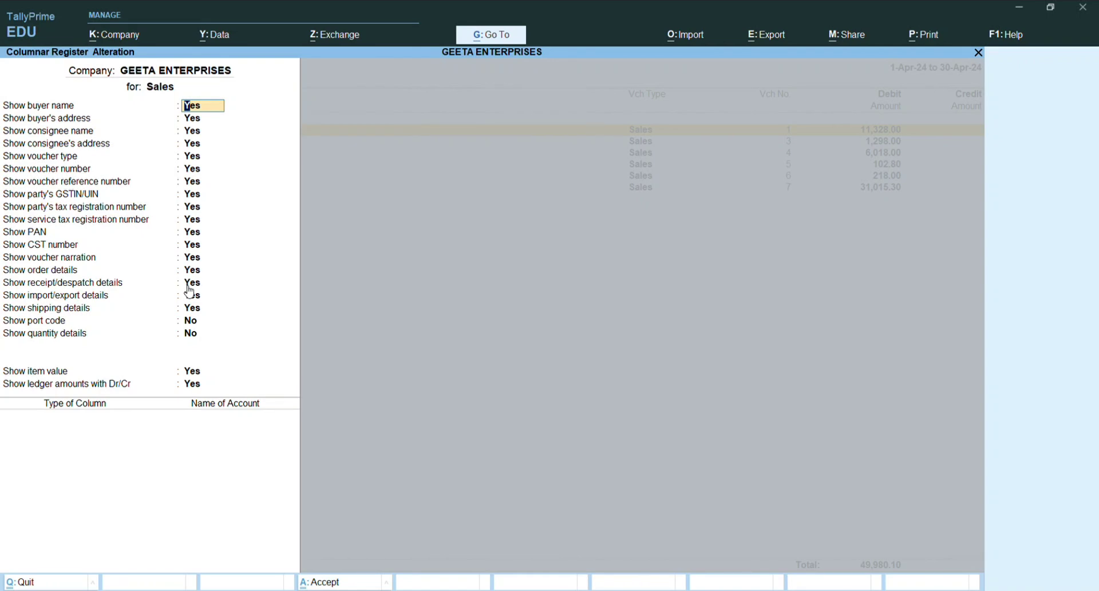
pyautogui.press('Down')
pyautogui.press('Down')
pyautogui.press('Down')
pyautogui.press('Down')
pyautogui.press('Down')
pyautogui.press('Down')
pyautogui.press('Down')
pyautogui.press('Down')
pyautogui.press('Down')
pyautogui.press('Down')
pyautogui.press('Down')
pyautogui.press('Down')
pyautogui.press('Down')
pyautogui.press('Down')
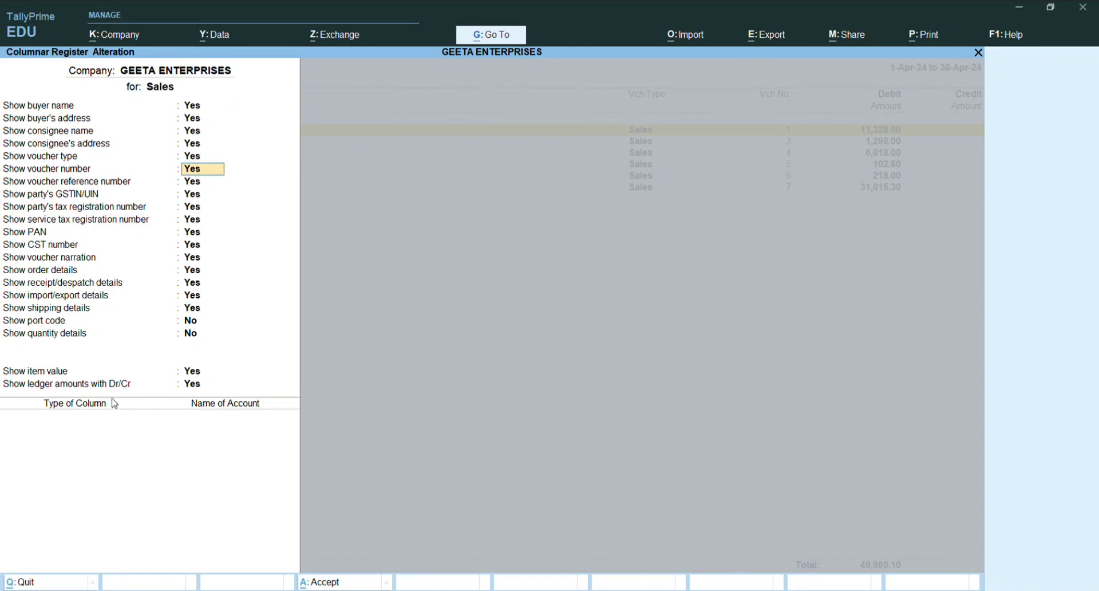
pyautogui.press('Down')
pyautogui.press('Down')
pyautogui.press('Down')
pyautogui.press('Down')
pyautogui.press('Down')
pyautogui.press('Down')
pyautogui.press('Down')
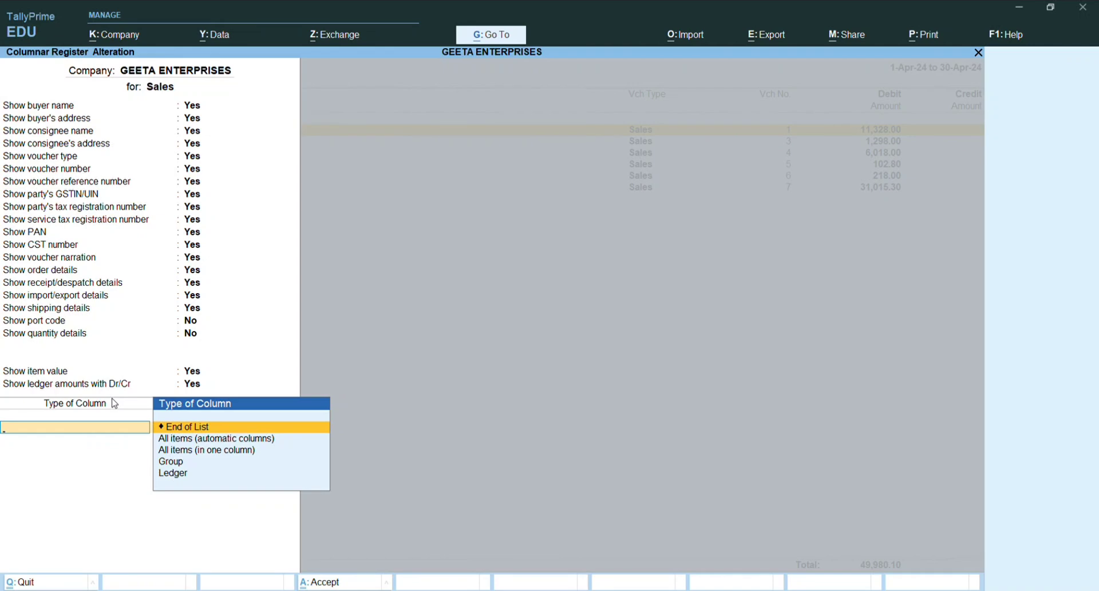
pyautogui.press('Return')
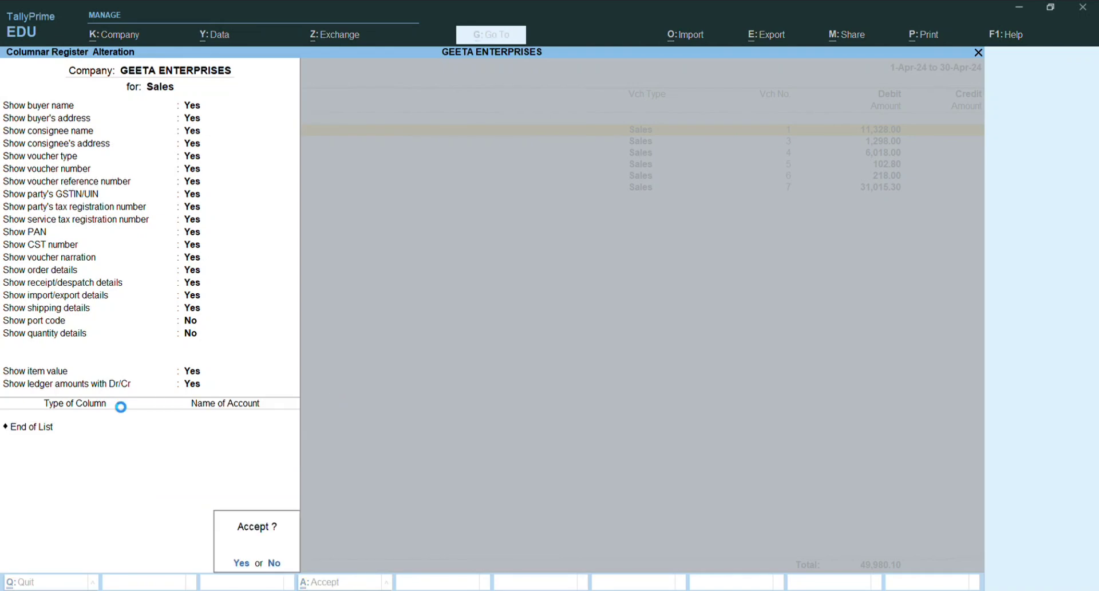
pyautogui.press('Return')
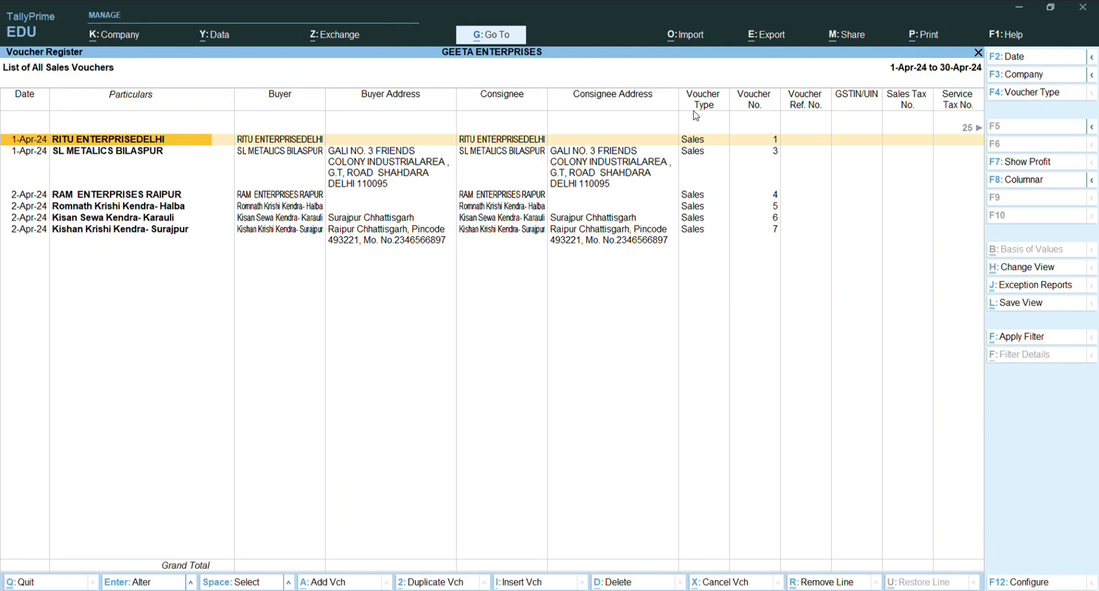
# - Start exporting the columnar register and choose Excel (Spreadsheet) as the file format in the export configuration
pyautogui.hotkey('ctrl', 'e')
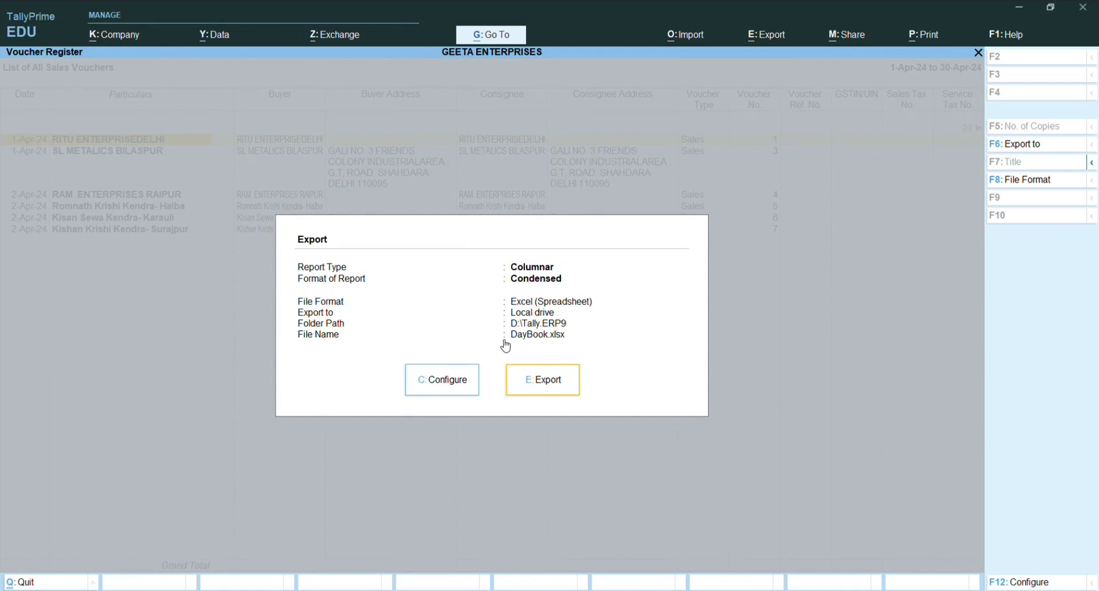
pyautogui.click(428, 385)
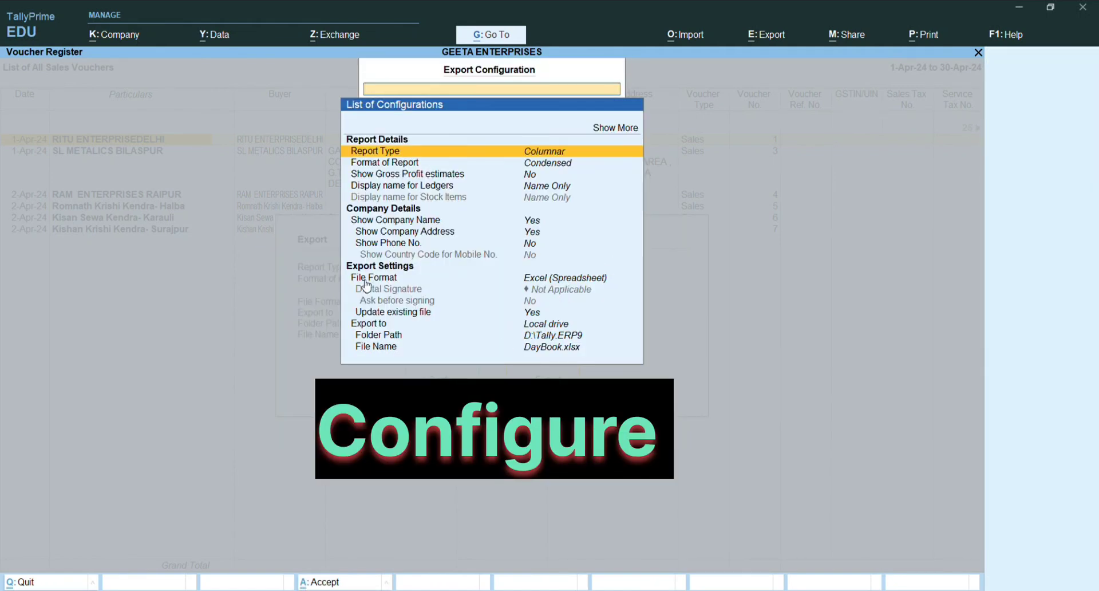
pyautogui.click(551, 280)
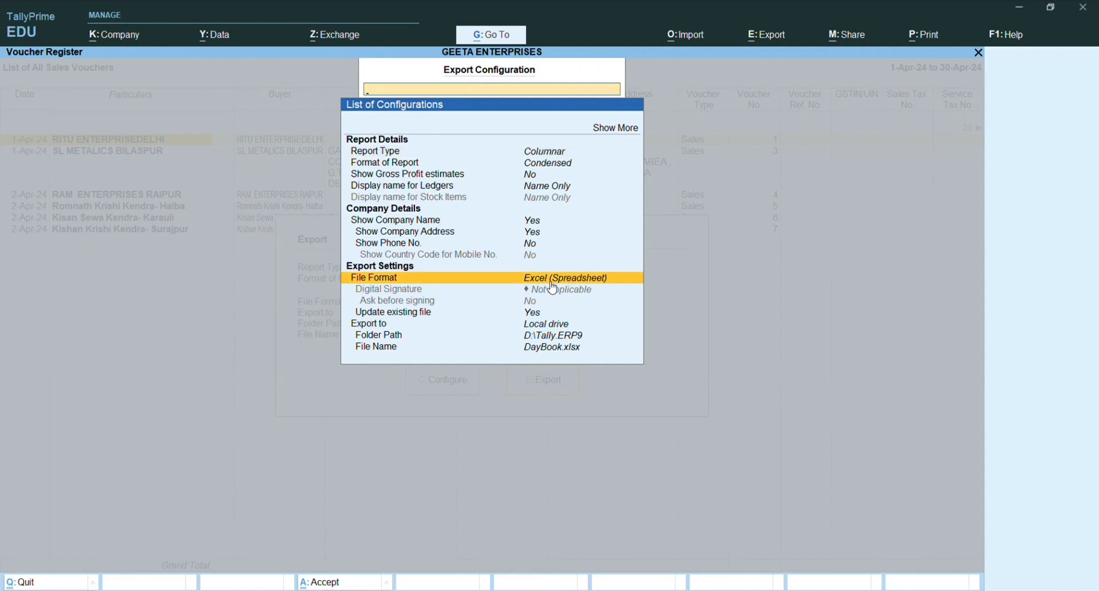
pyautogui.click(551, 281)
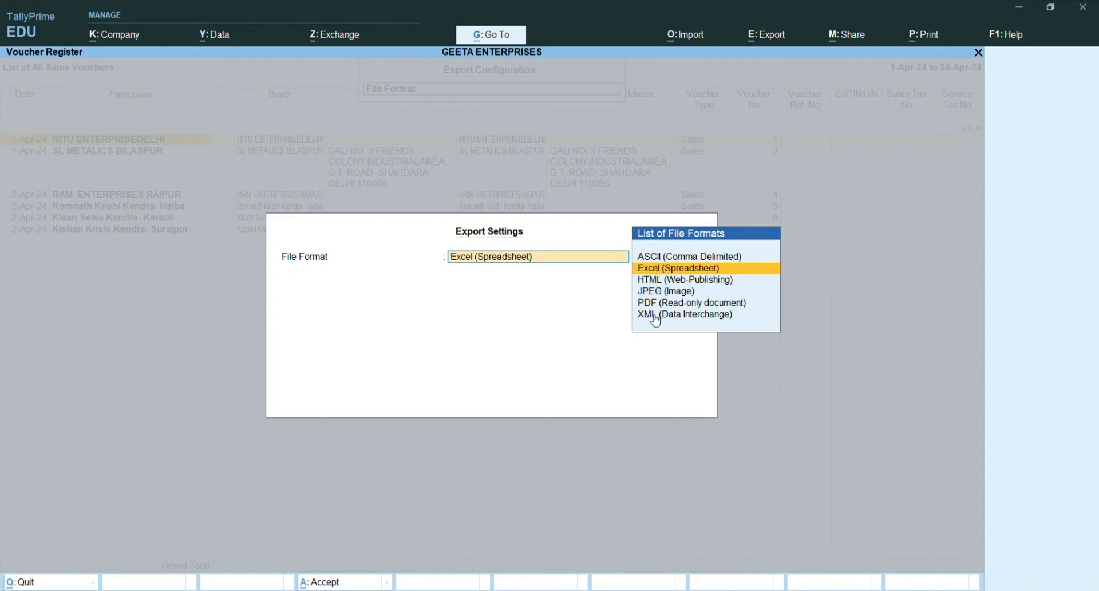
pyautogui.press('Down')
pyautogui.press('Down')
pyautogui.press('Down')
pyautogui.press('Down')
pyautogui.press('Up')
pyautogui.press('Up')
pyautogui.press('Up')
pyautogui.press('Up')
pyautogui.press('Return')
# - Set the export folder path to the Desktop folder, C:\Users\DELL\Desktop
pyautogui.press('Down')
pyautogui.press('Down')
pyautogui.press('Down')
pyautogui.press('Down')
pyautogui.press('Down')
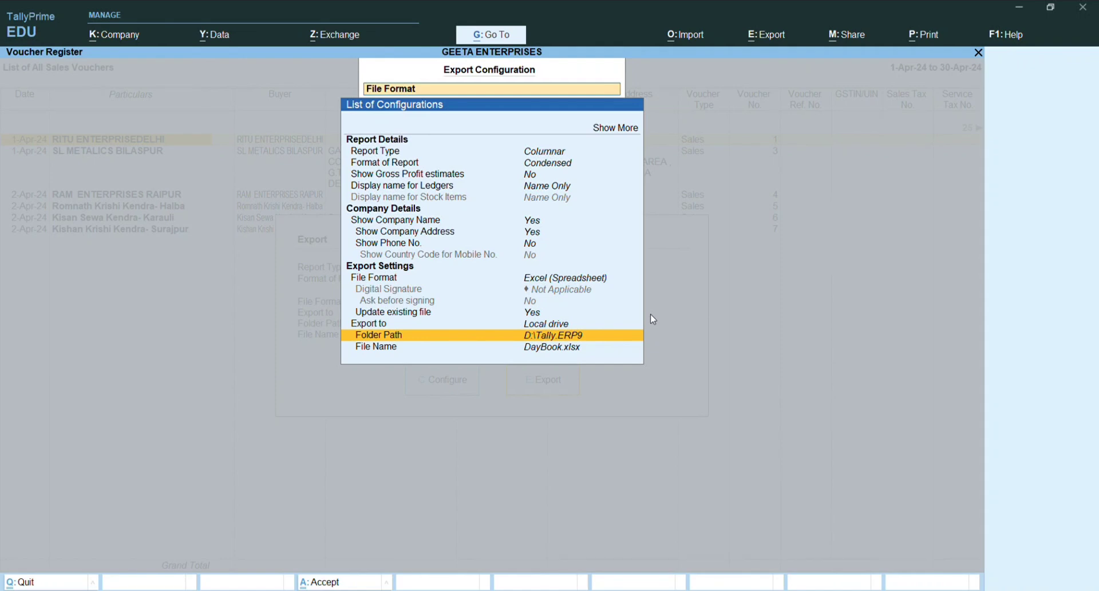
pyautogui.press('Return')
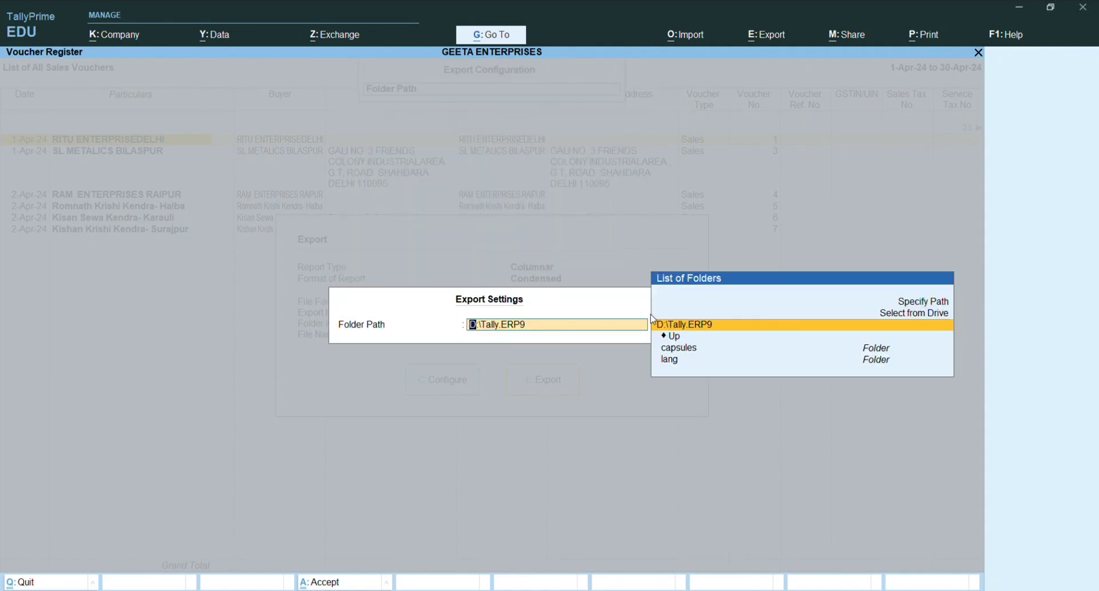
pyautogui.press('Down')
pyautogui.press('Return')
pyautogui.press('Return')
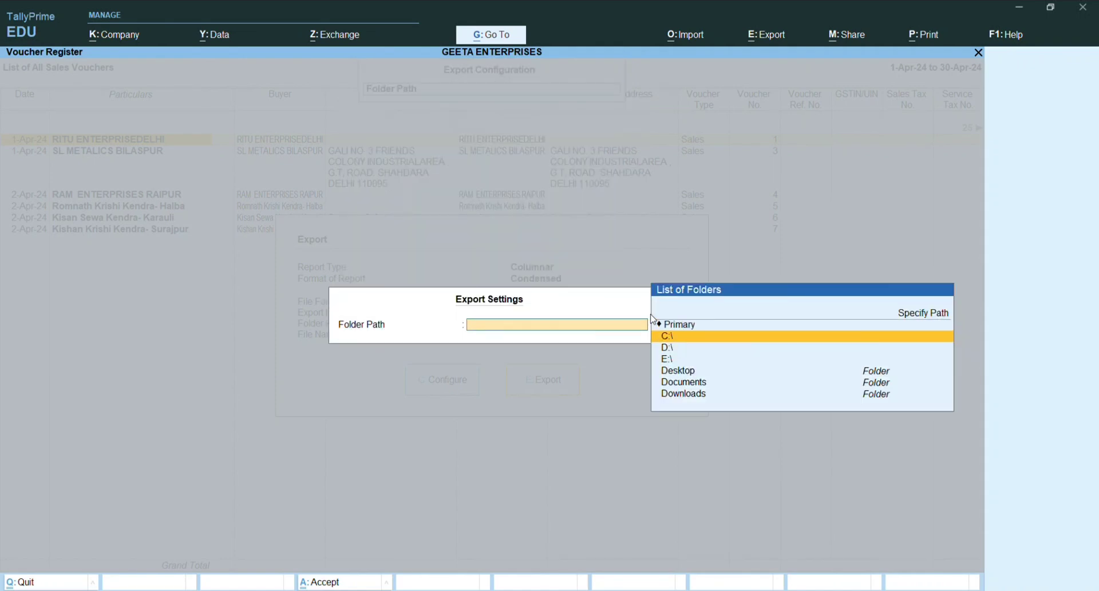
pyautogui.press('Down')
pyautogui.press('Down')
pyautogui.press('Down')
pyautogui.press('Return')
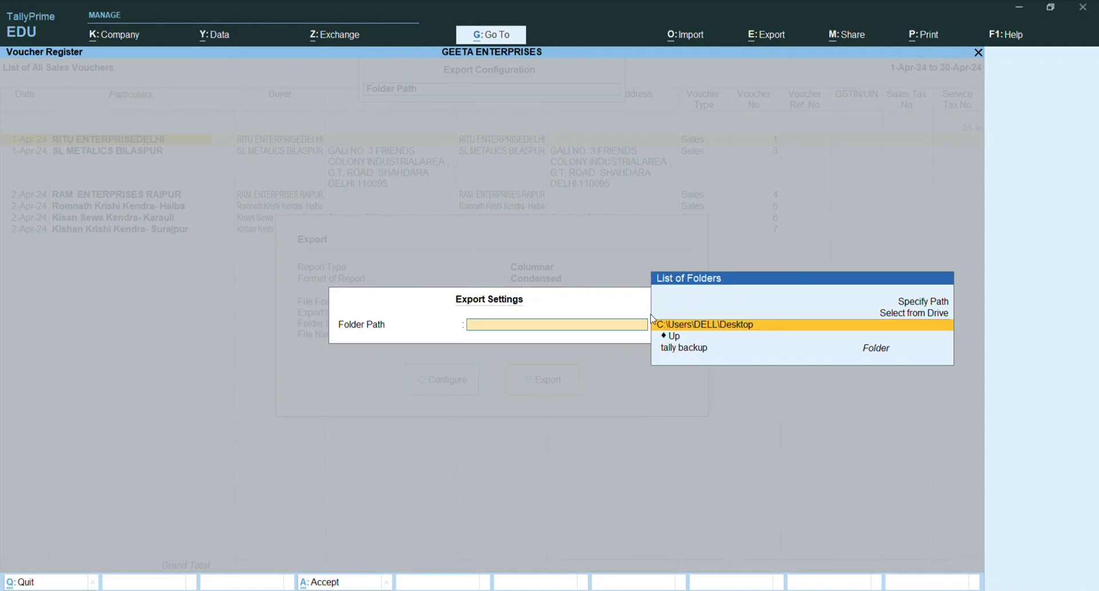
pyautogui.press('Return')
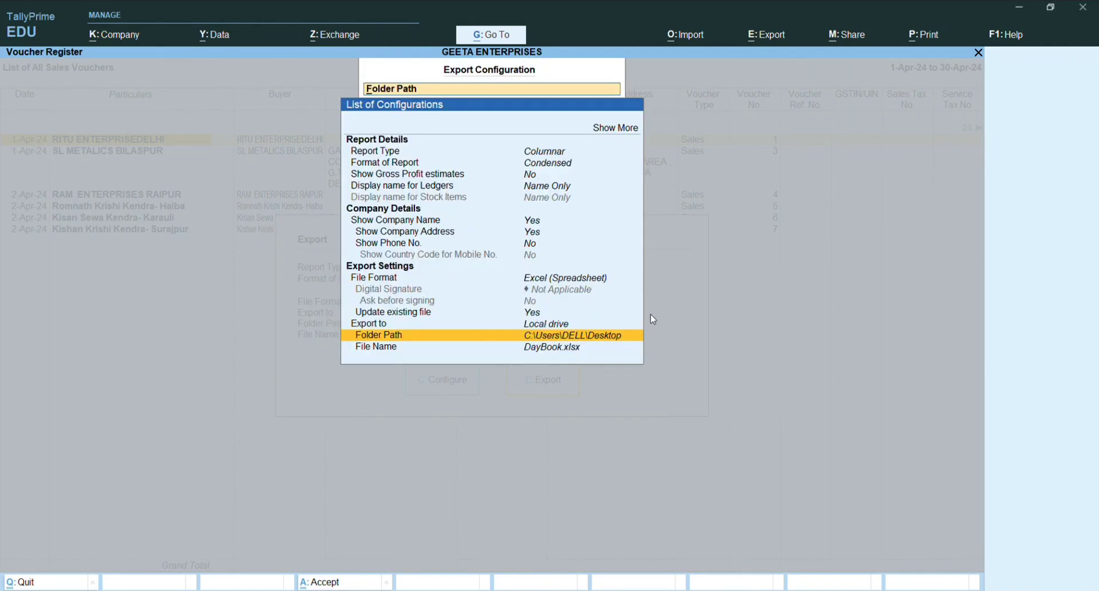
# - Name the export file sales reg april.xlsx and accept the export configuration
pyautogui.press('Down')
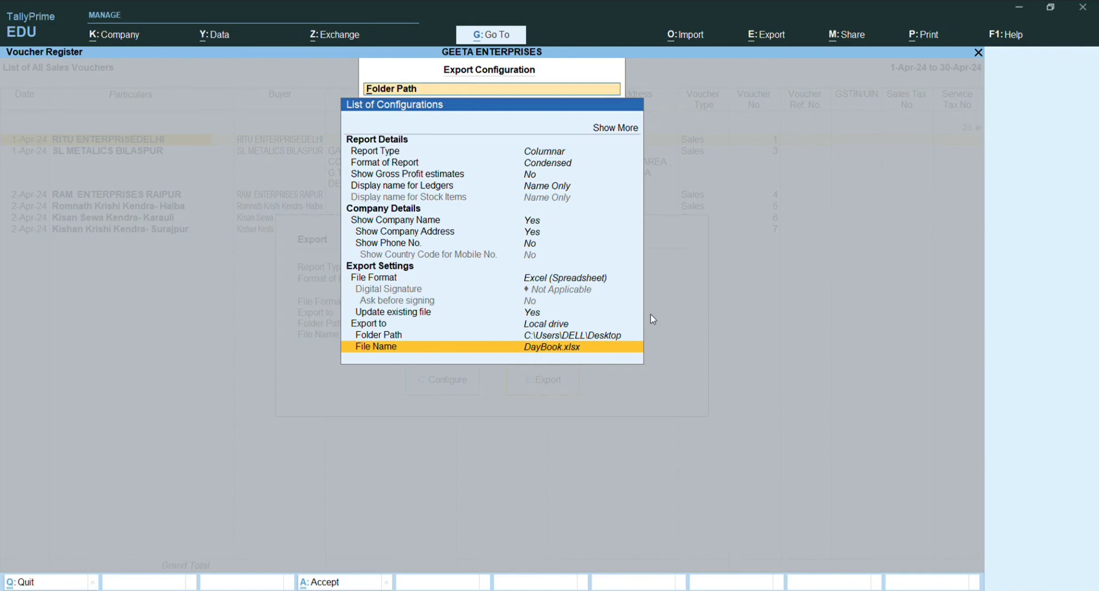
pyautogui.press('Return')
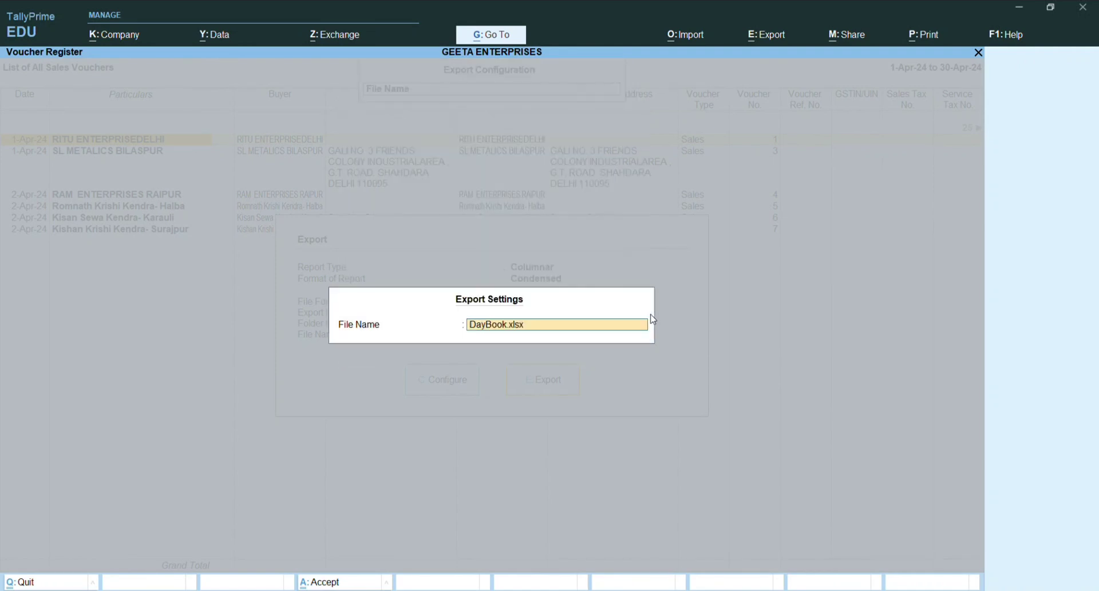
pyautogui.press('End')
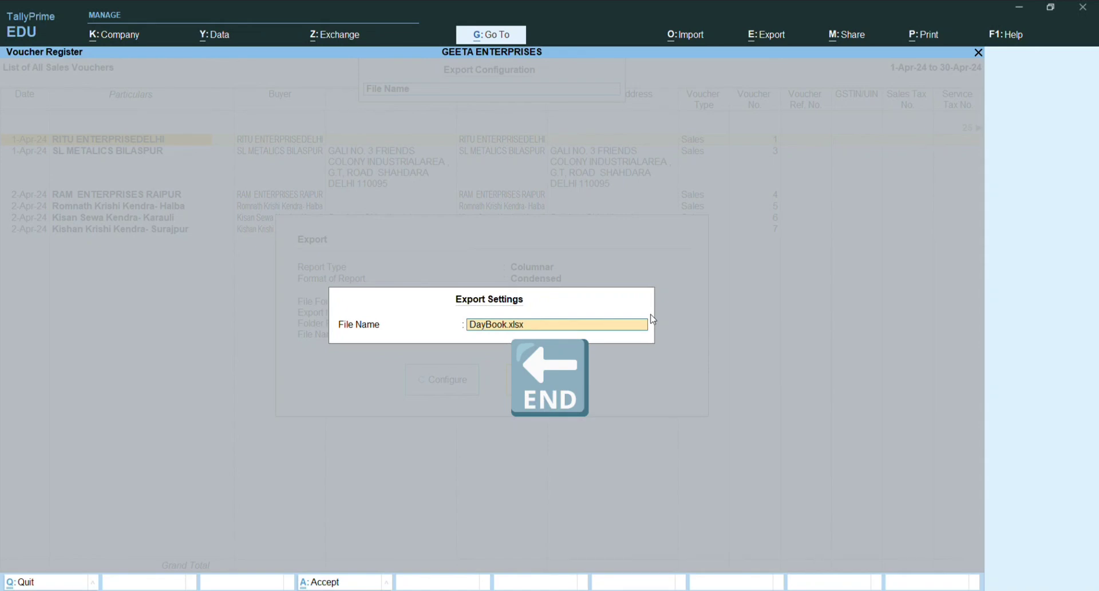
pyautogui.press('Home')
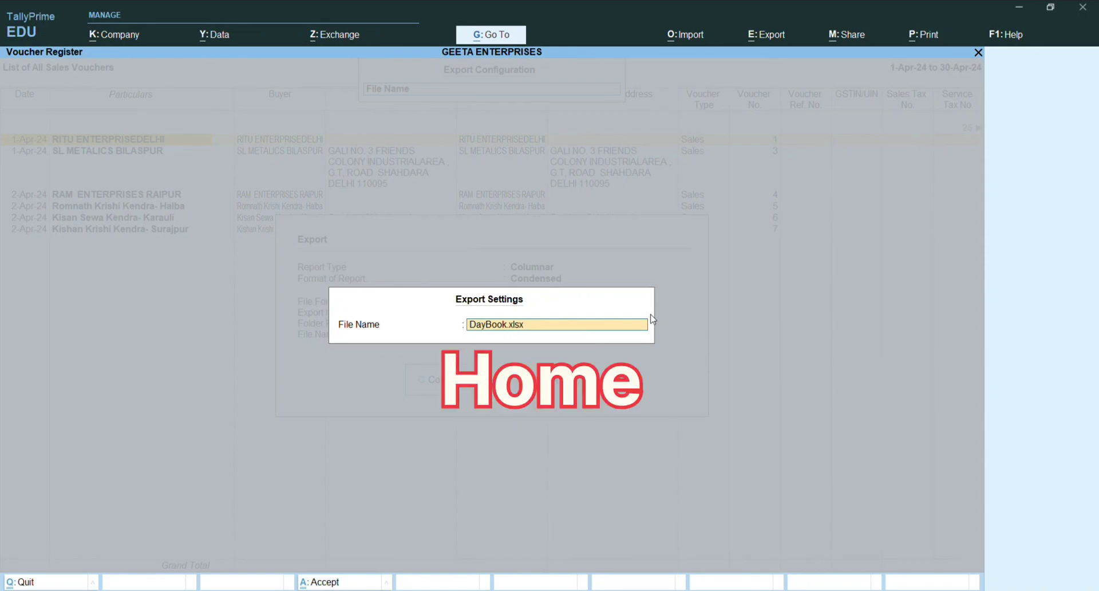
pyautogui.press('Delete')
pyautogui.press('Delete')
pyautogui.press('Delete')
pyautogui.press('Delete')
pyautogui.press('Delete')
pyautogui.press('Delete')
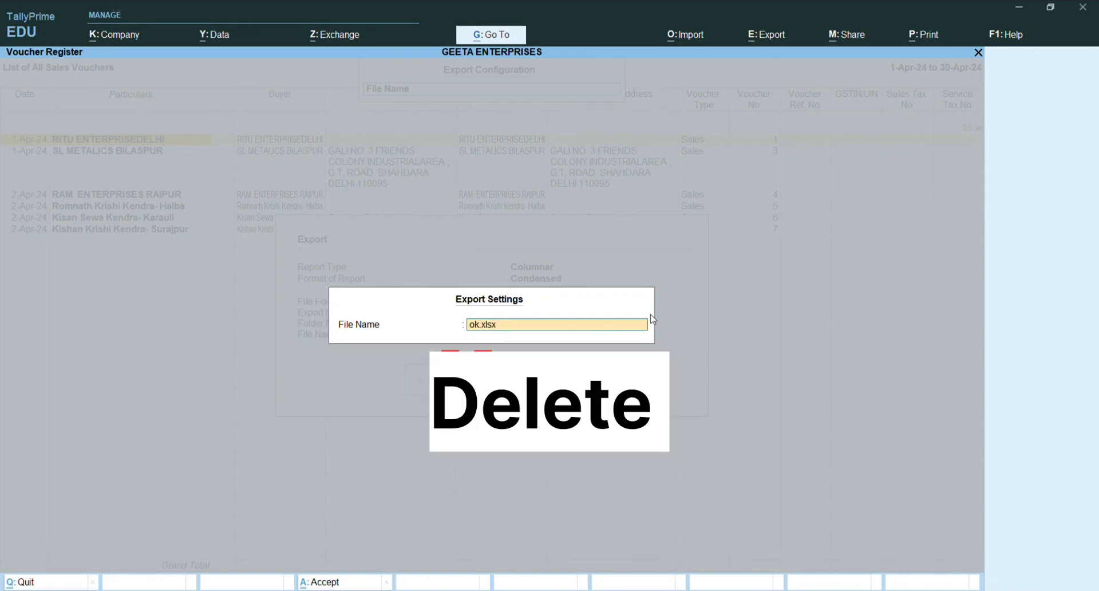
pyautogui.press('Delete')
pyautogui.write('sales ')
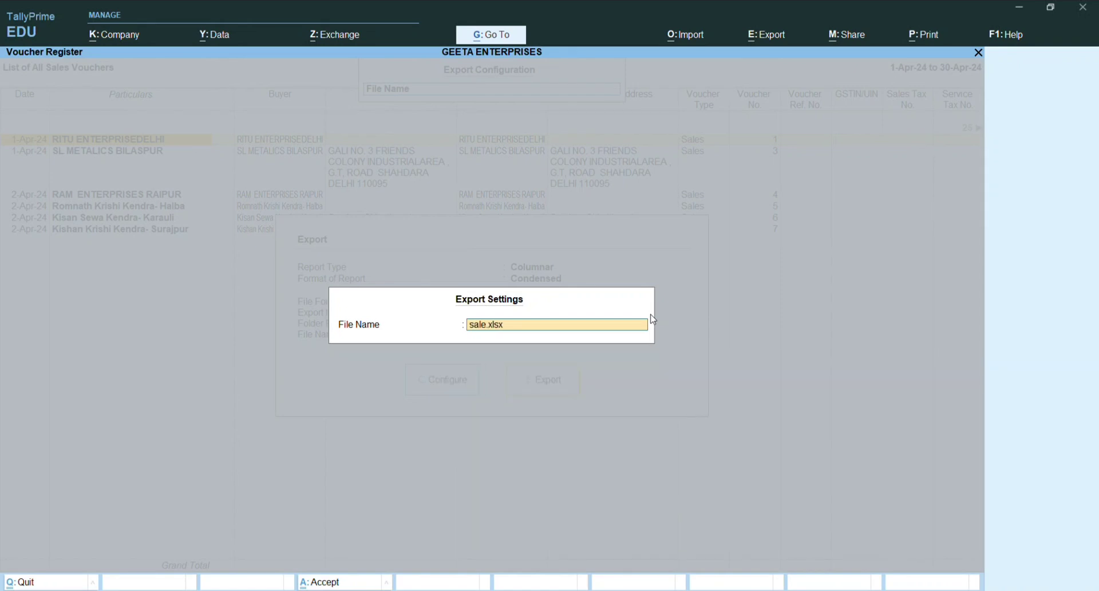
pyautogui.write('reg april')
pyautogui.press('Return')
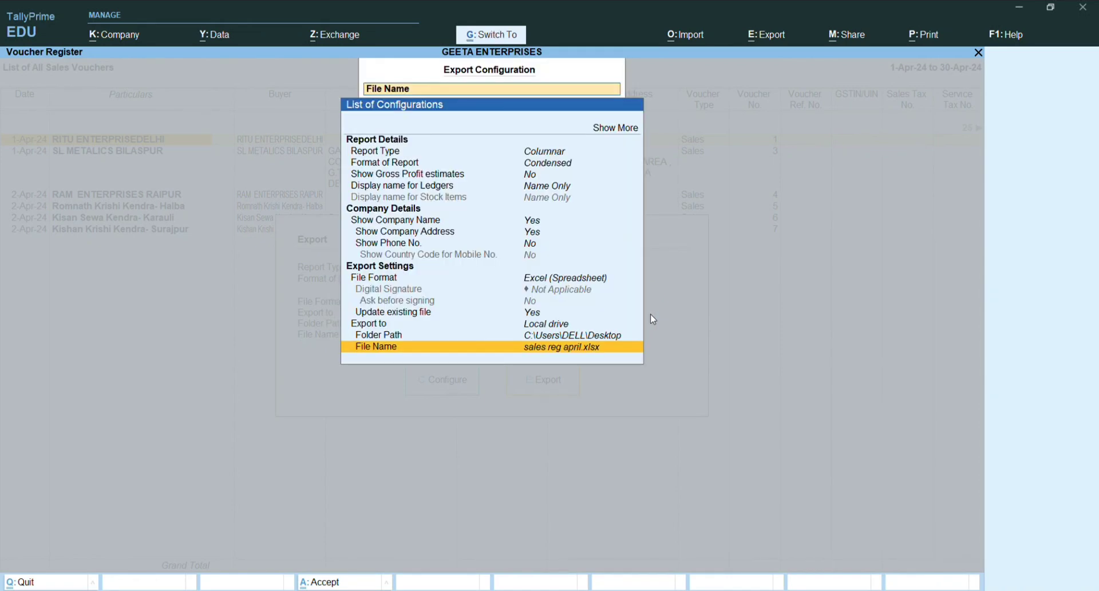
pyautogui.hotkey('ctrl', 'a')
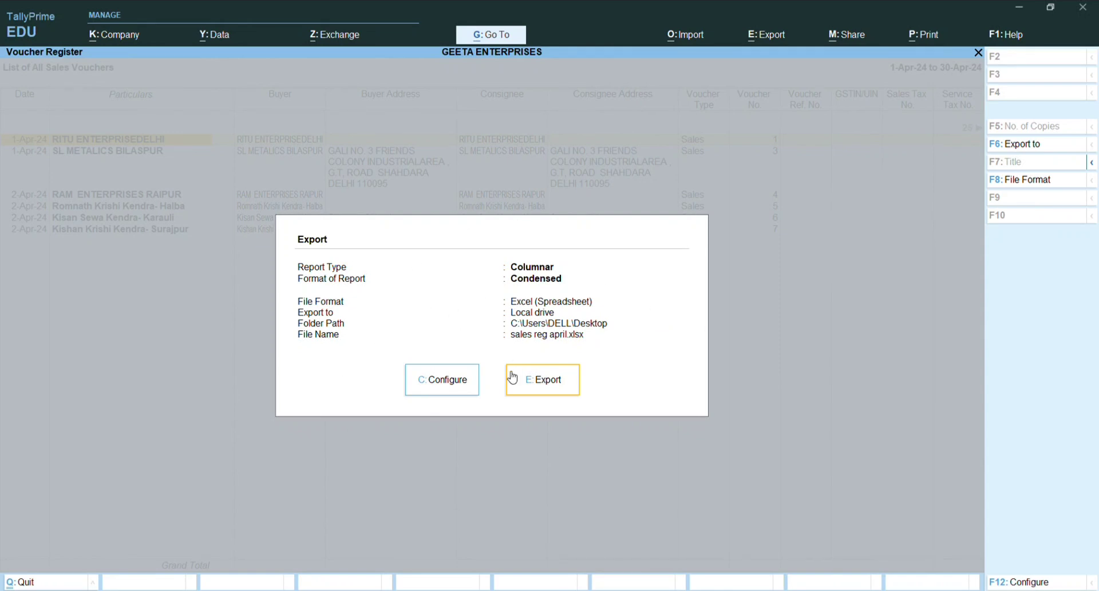
# - Export the April sales register to Excel and look across the columns of the exported sheet
pyautogui.click(543, 385)
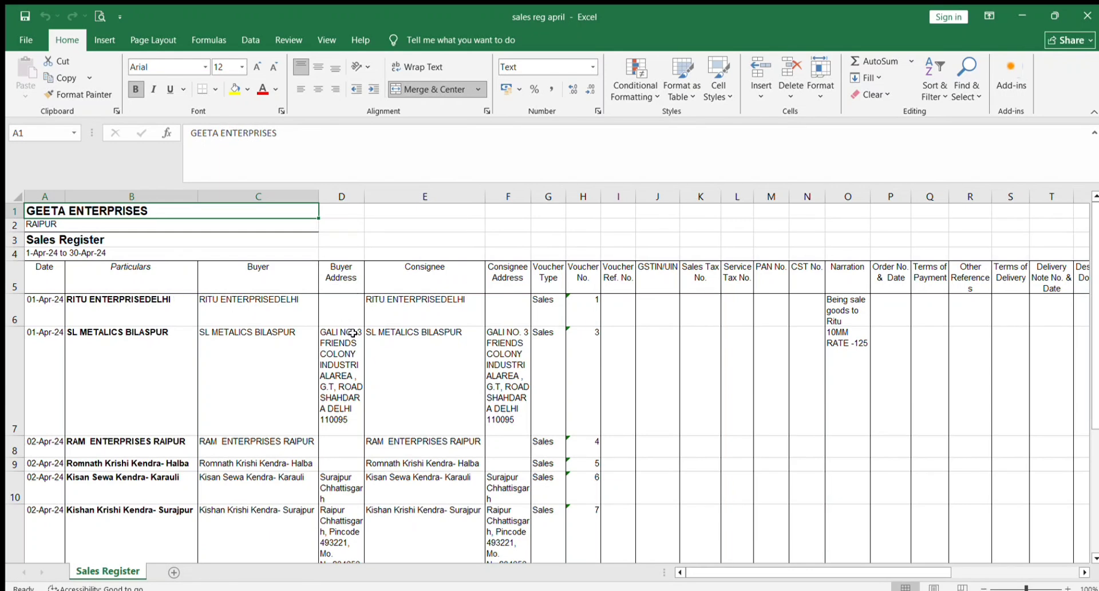
pyautogui.hscroll(5, 556, 298)
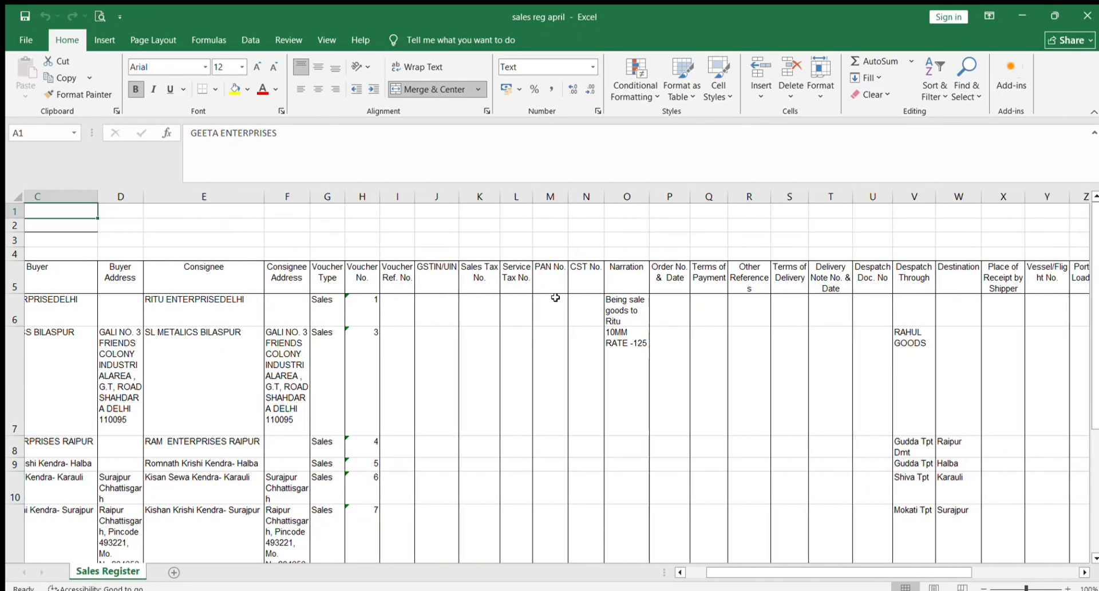
pyautogui.hscroll(-5, 556, 297)
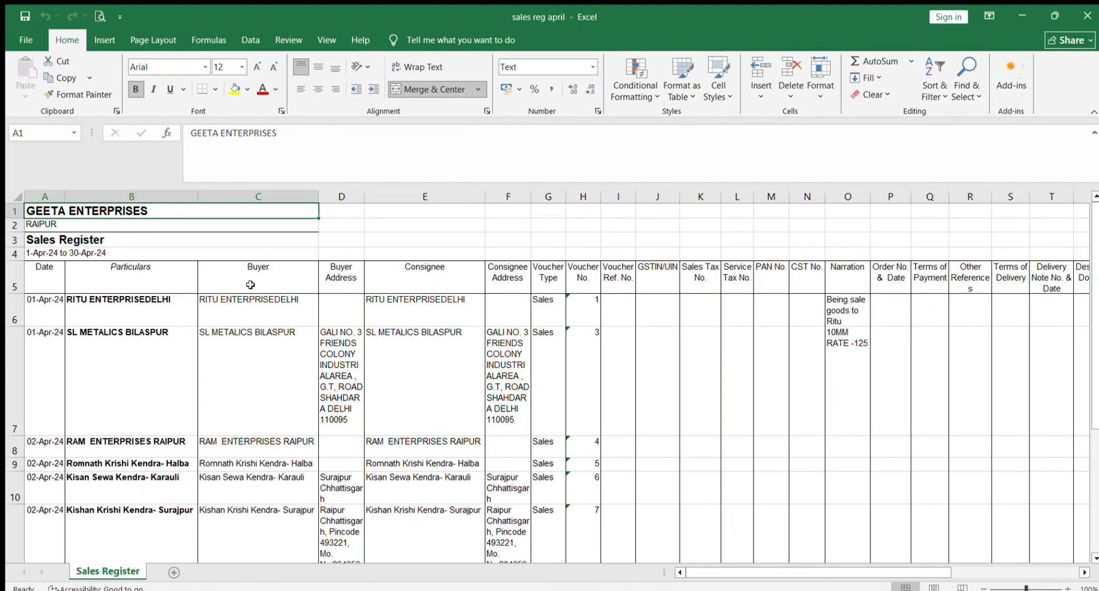
pyautogui.hscroll(1, 605, 284)
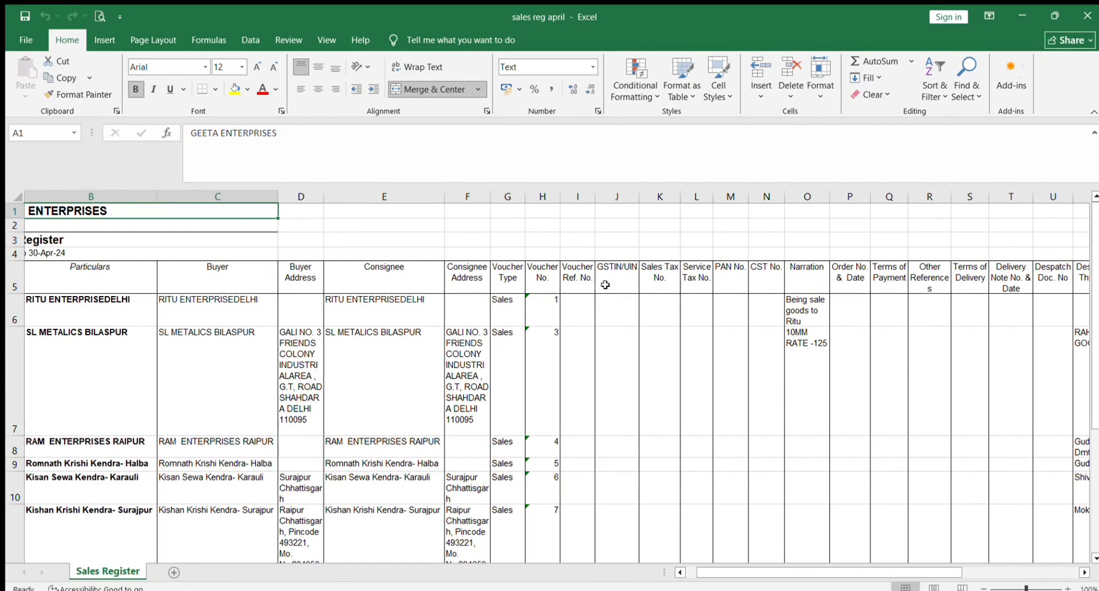